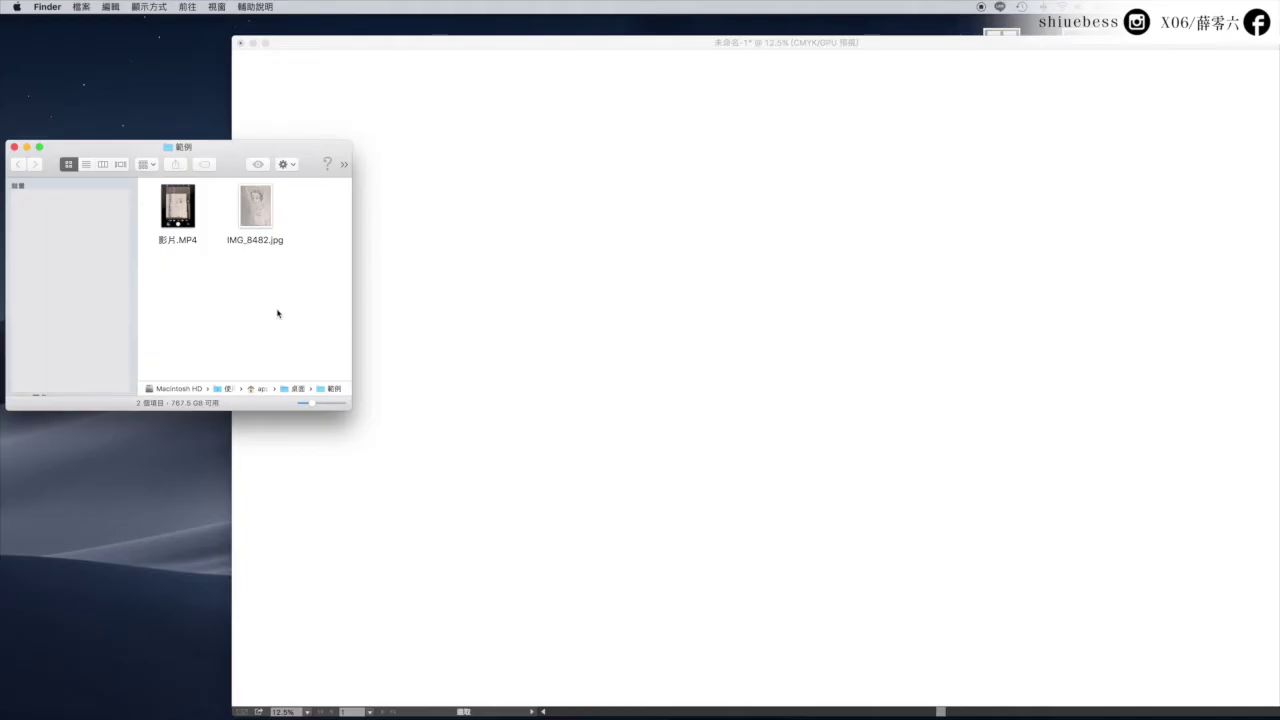
# - Preview the sketch video 影片.MP4 in Quick Look, scrub ahead, then return to Illustrator
pyautogui.click(193, 243)
pyautogui.press('space')
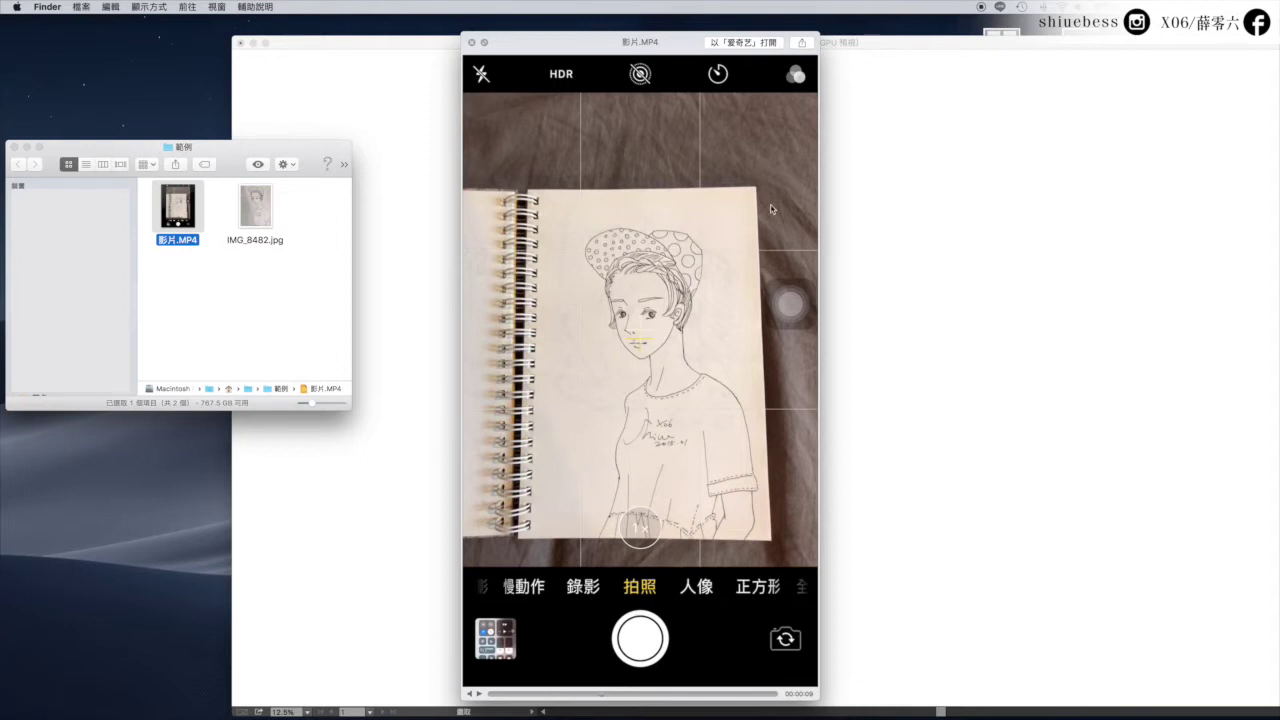
pyautogui.click(681, 695)
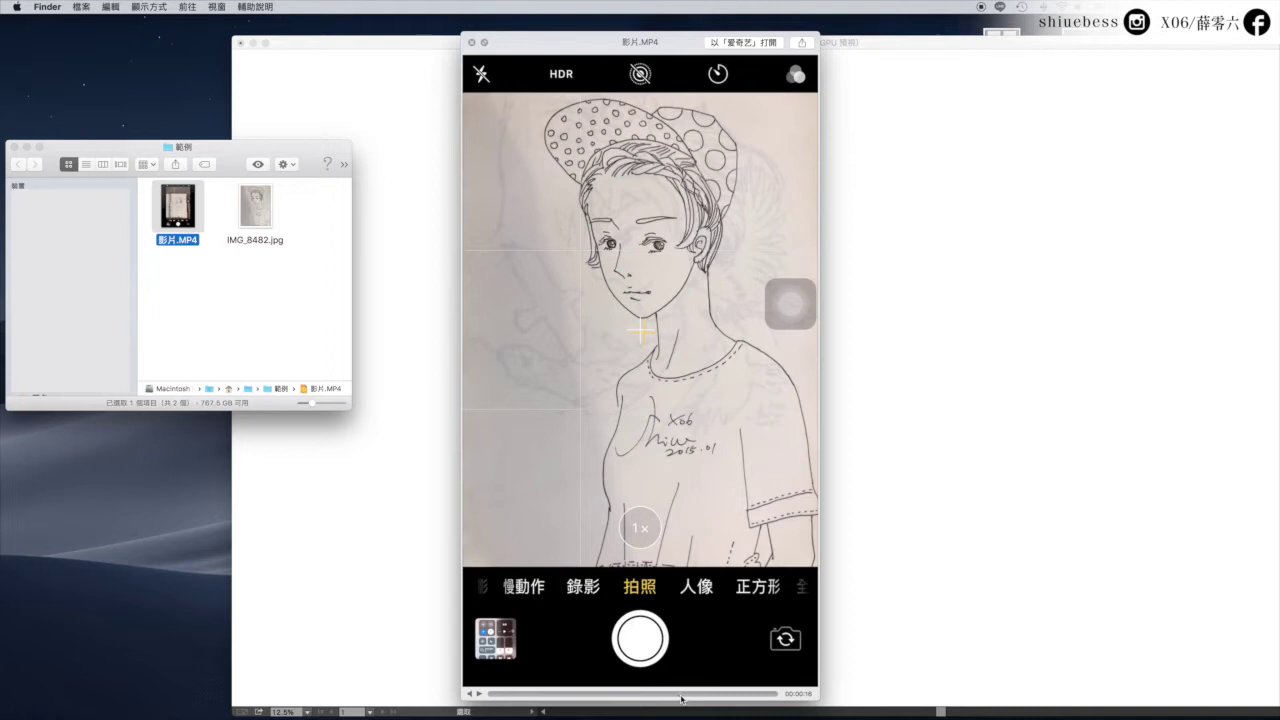
pyautogui.click(399, 93)
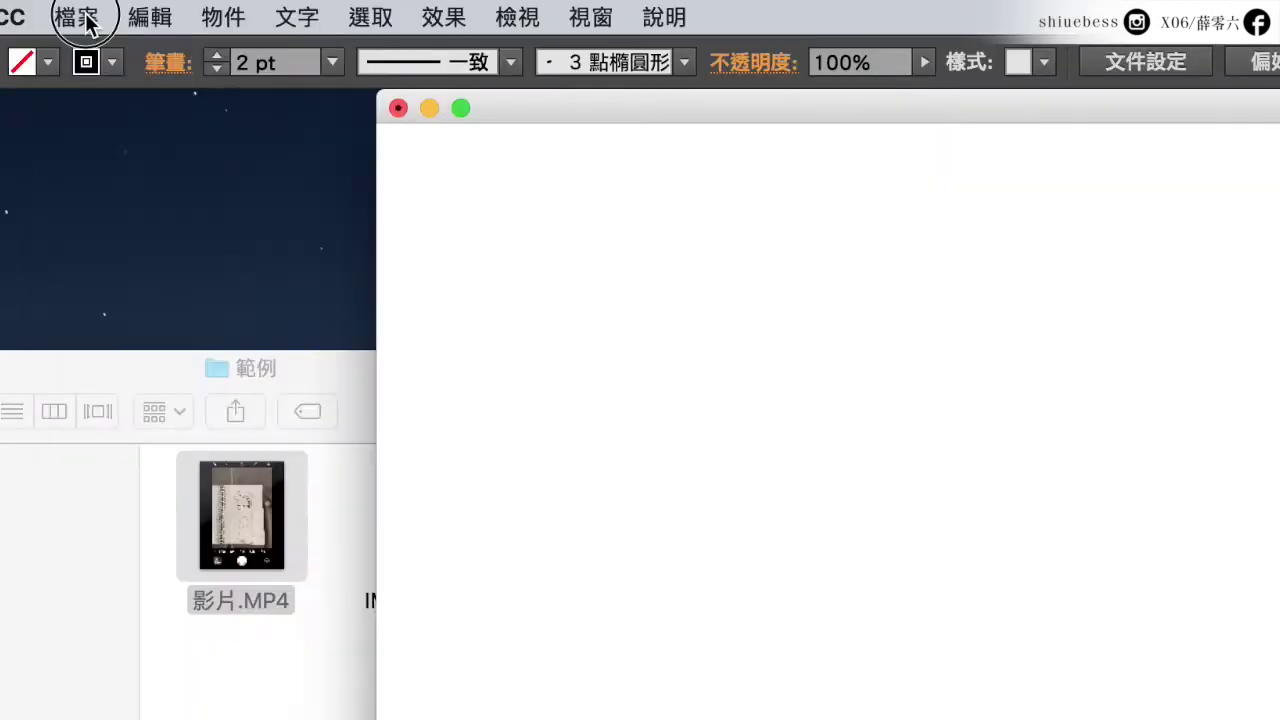
# - Place IMG_8482.jpg on the canvas and Option-drag a duplicate copy to its right
pyautogui.click(112, 7)
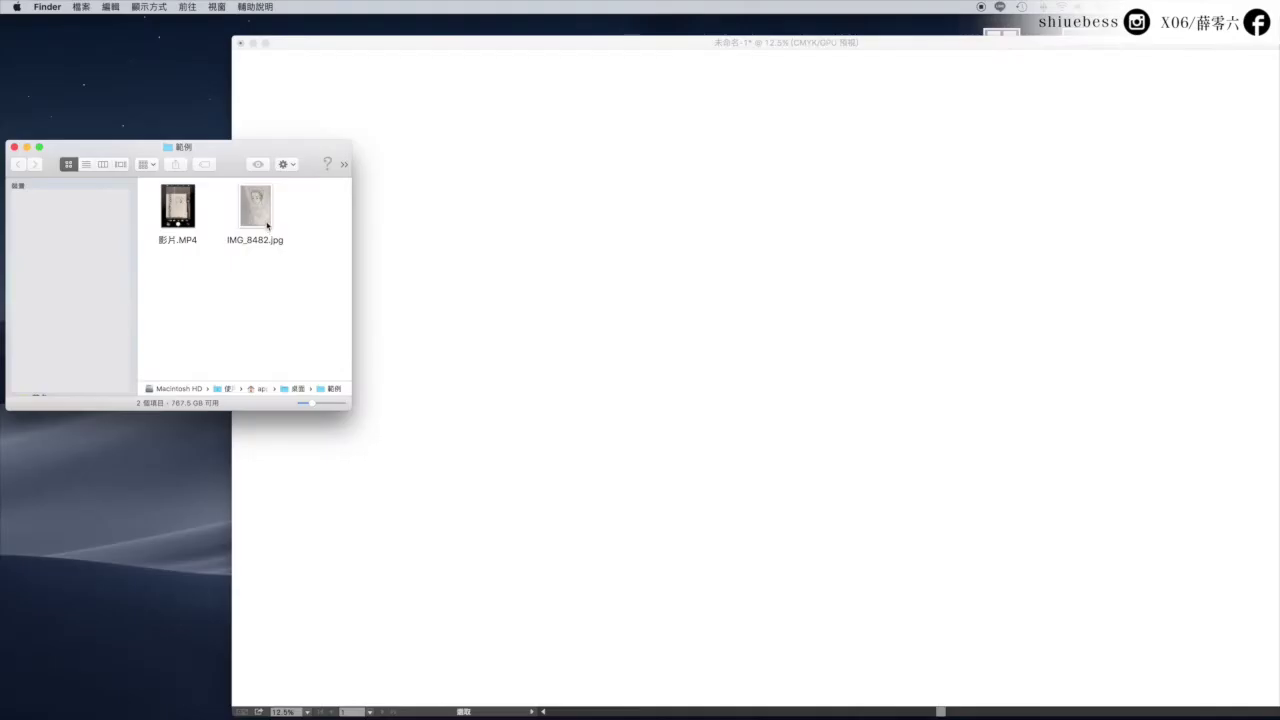
pyautogui.click(265, 209)
pyautogui.moveTo(265, 209); pyautogui.dragTo(766, 330)
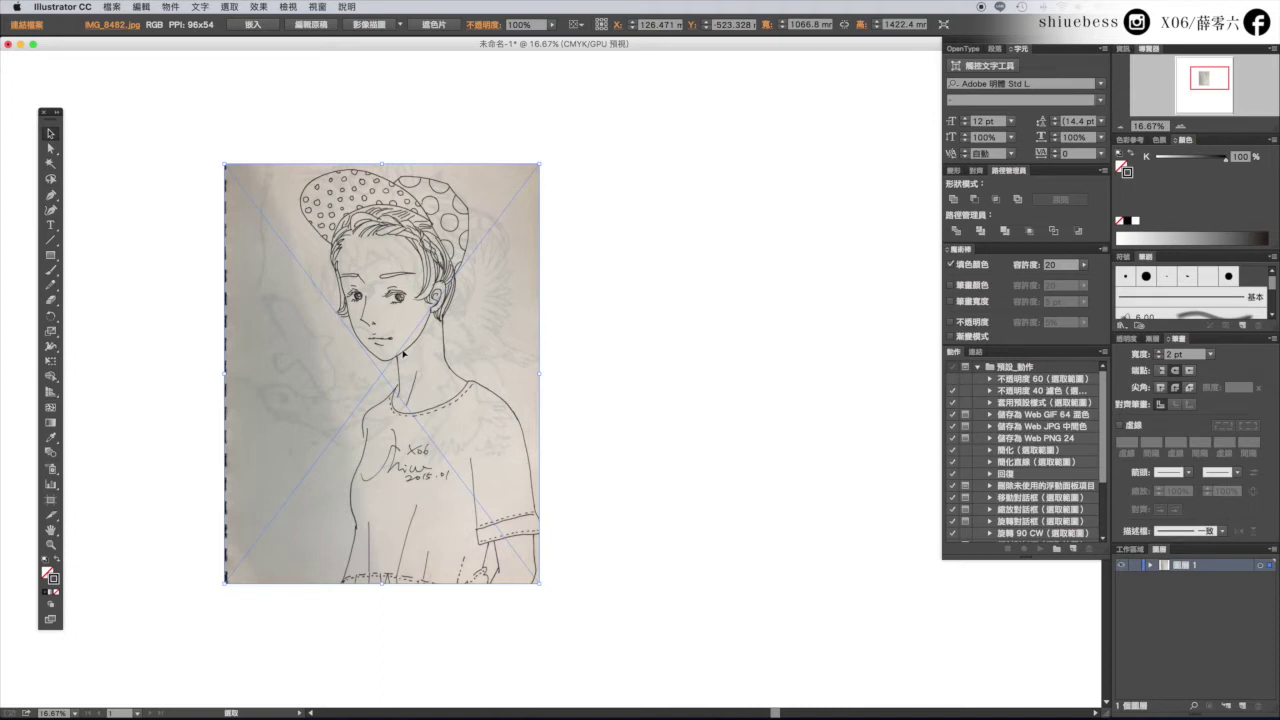
pyautogui.moveTo(414, 343); pyautogui.dragTo(705, 383)
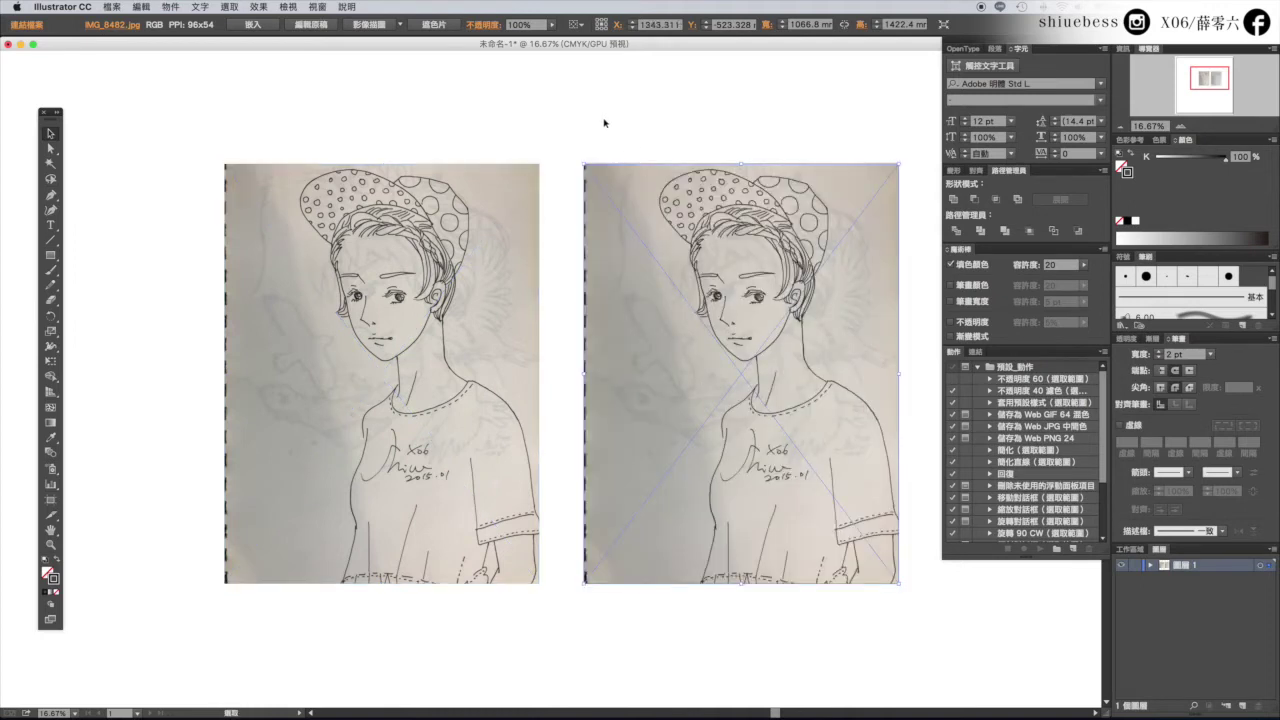
pyautogui.click(605, 124)
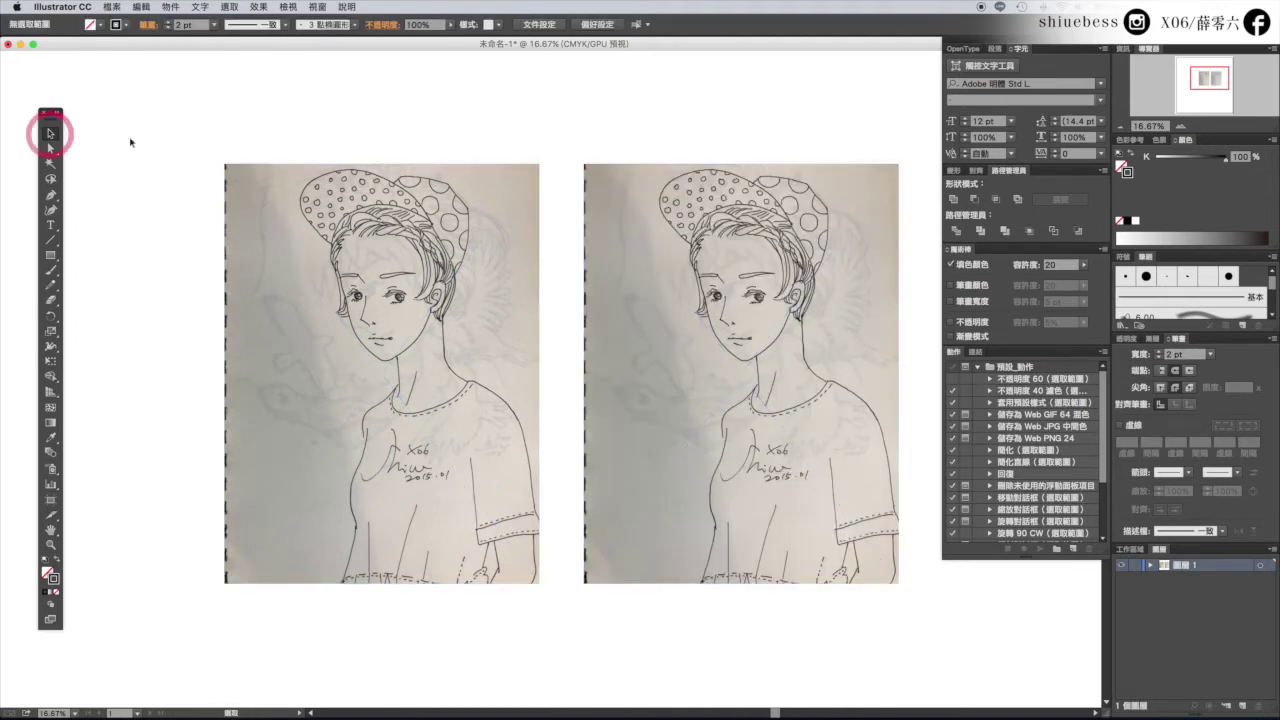
# - Image-trace the left photo with the Black and White Logo (黑白標誌) preset, accepting the warning
pyautogui.click(417, 238)
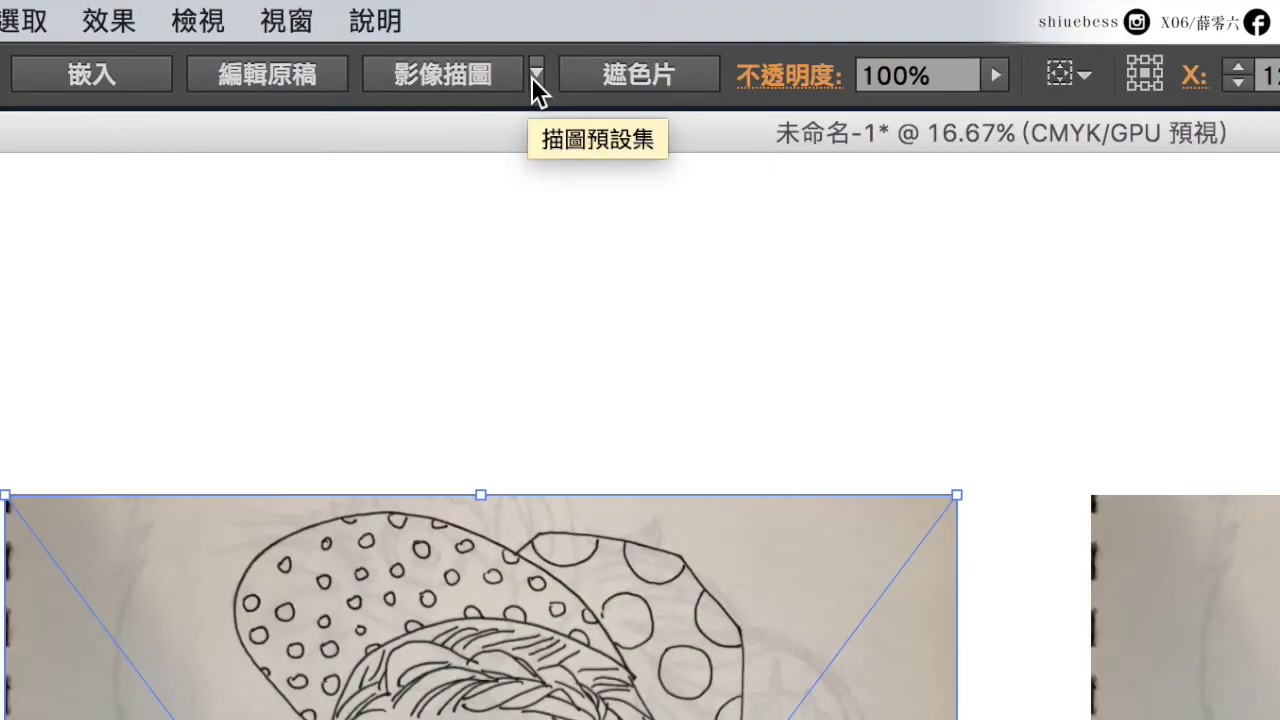
pyautogui.click(536, 75)
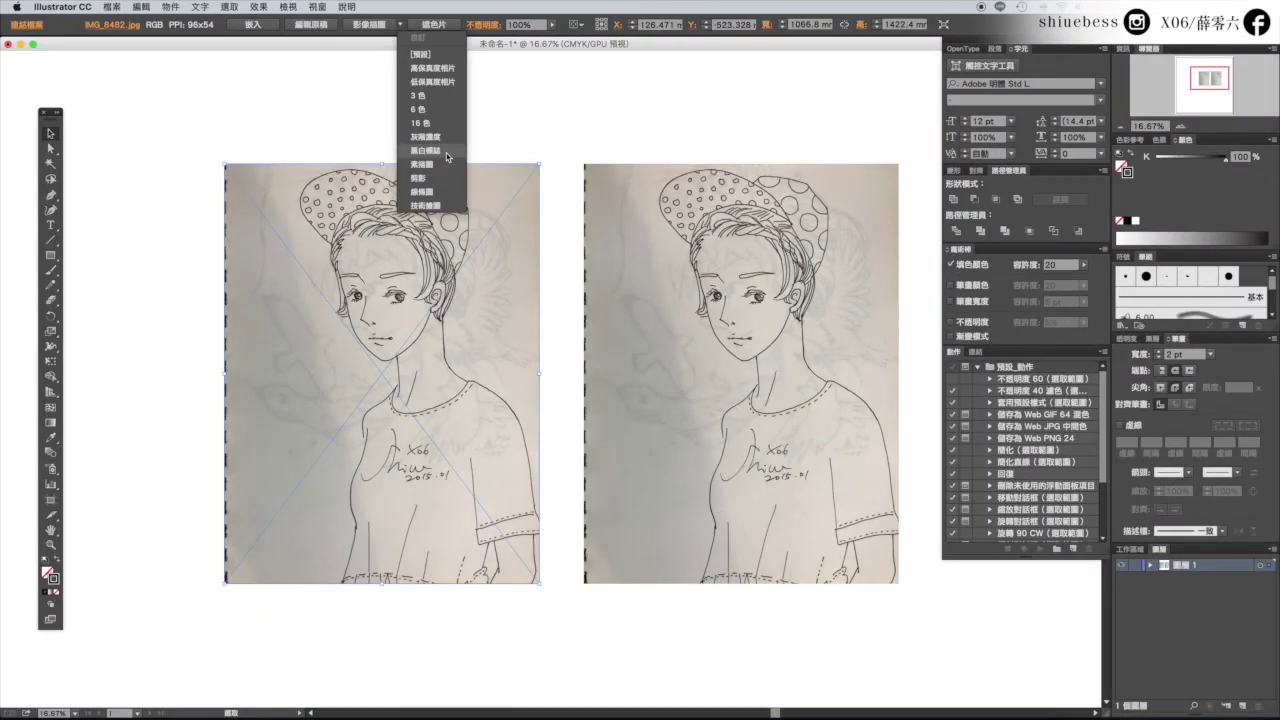
pyautogui.click(446, 153)
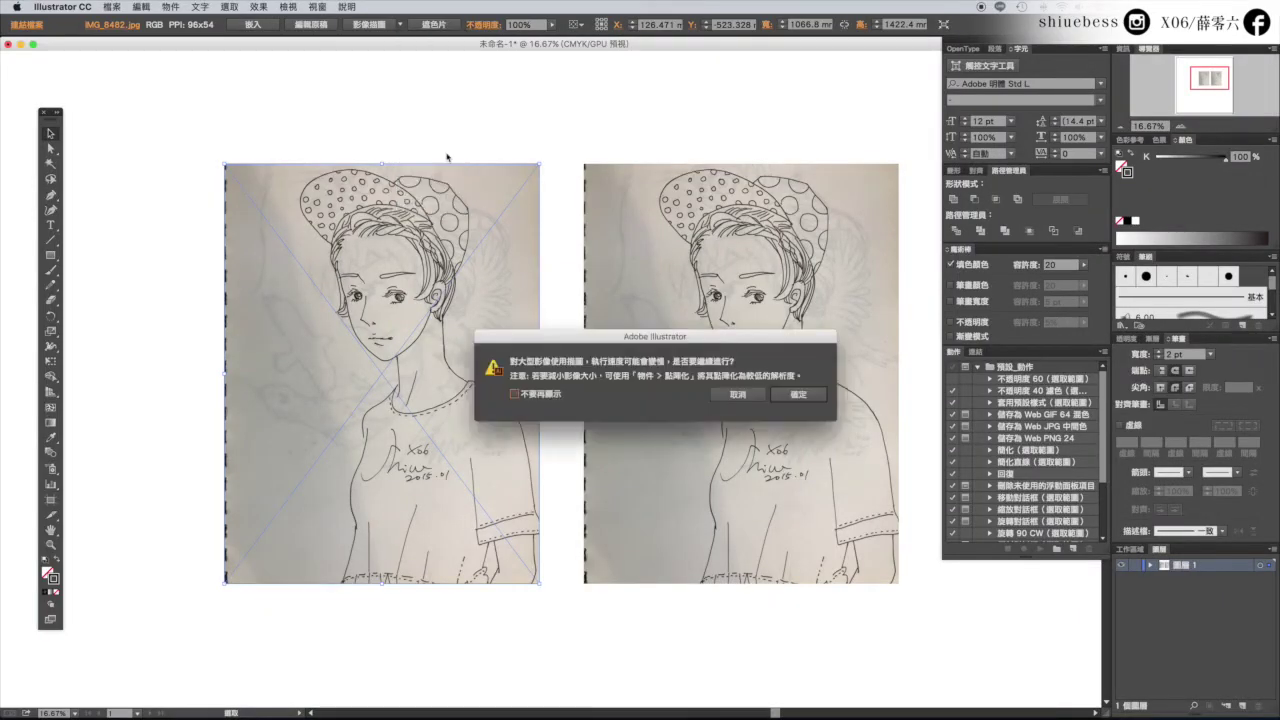
pyautogui.click(807, 397)
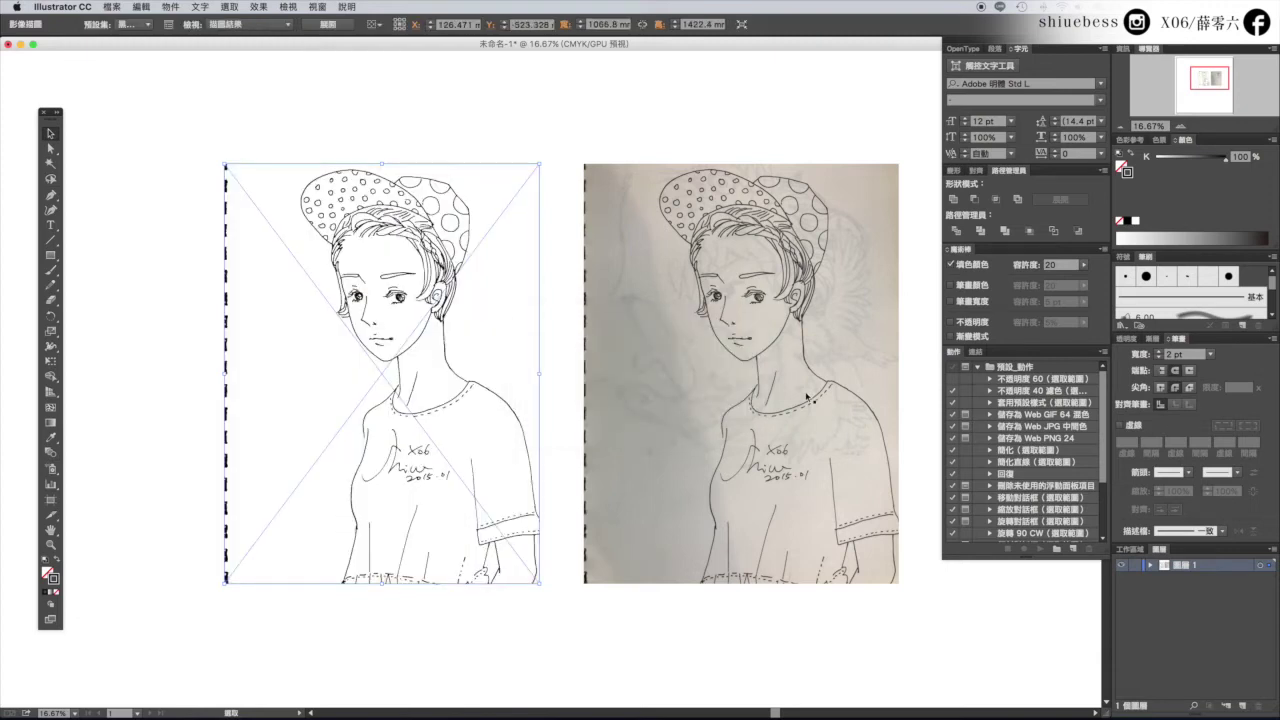
pyautogui.click(630, 218)
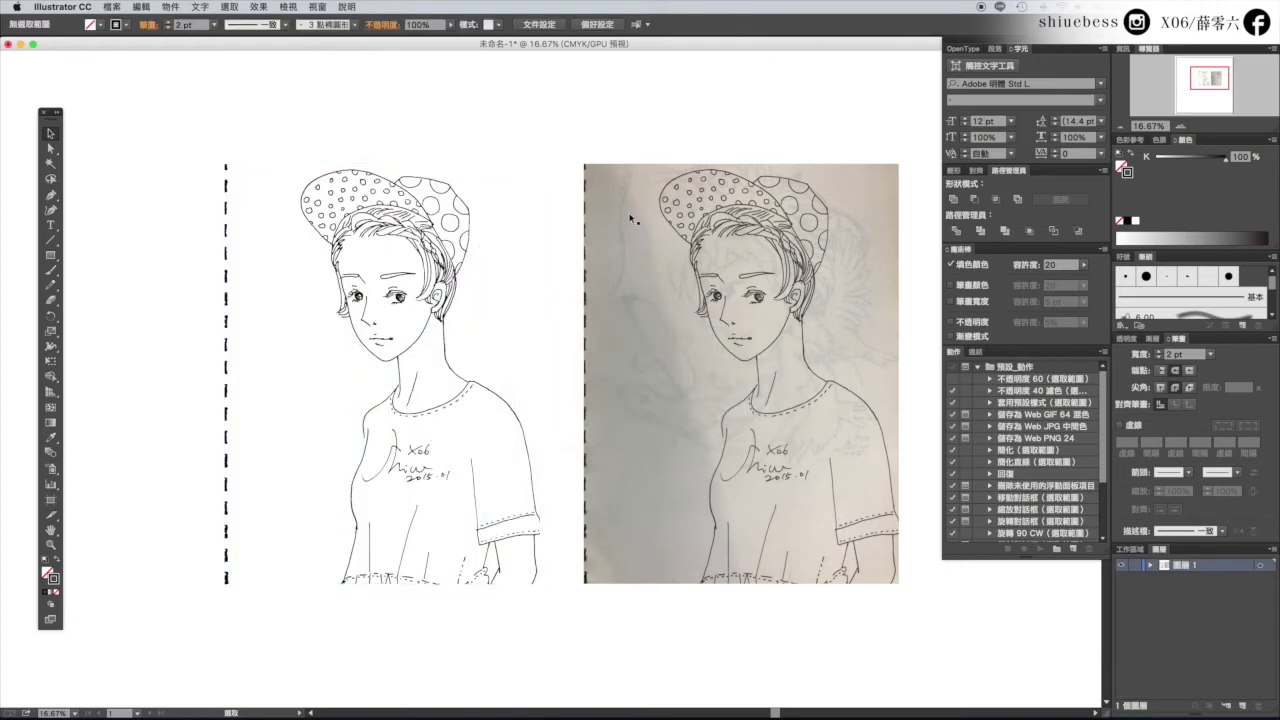
pyautogui.click(630, 218)
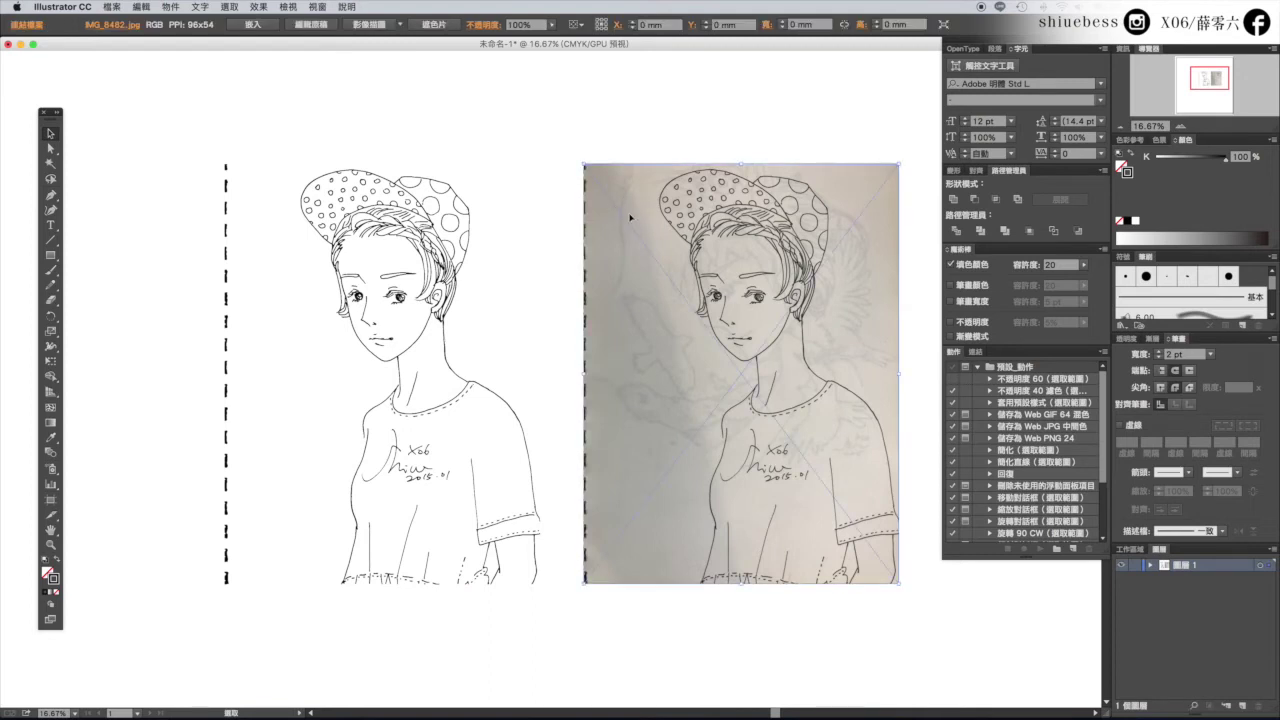
# - Image-trace the right photo with the Line Art (線稿) preset, accepting the large-image warning
pyautogui.click(401, 27)
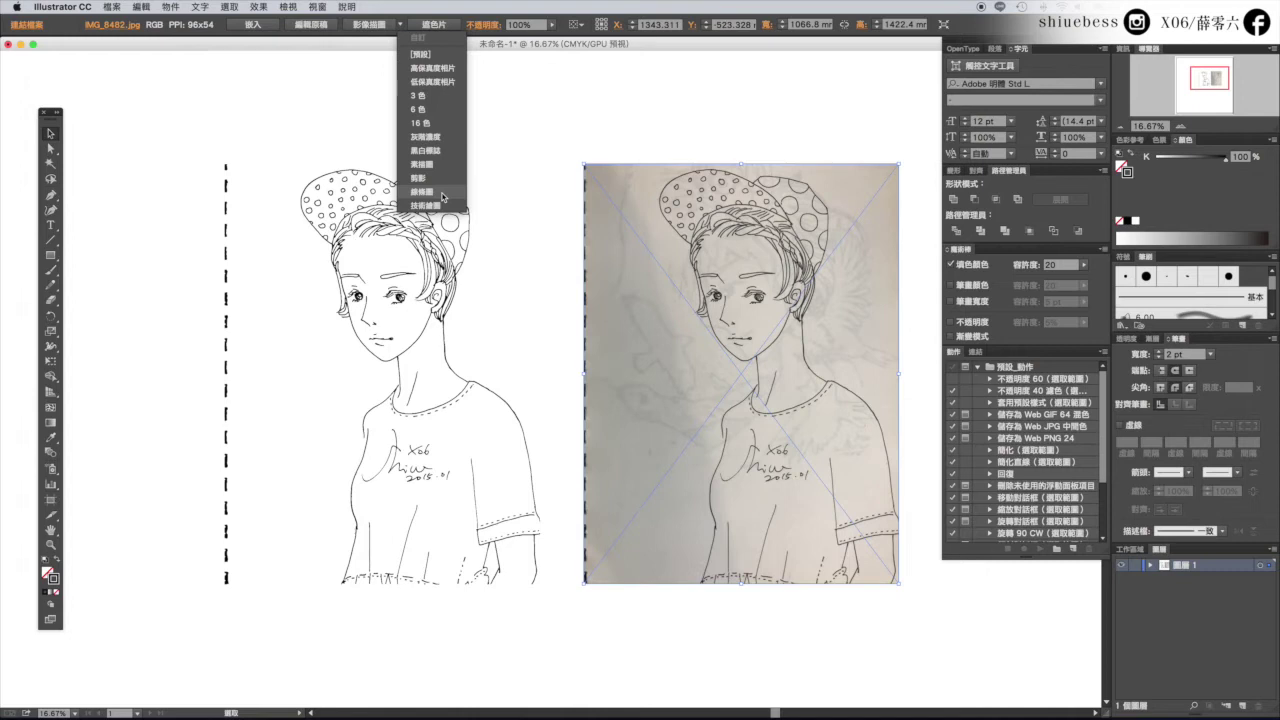
pyautogui.click(443, 195)
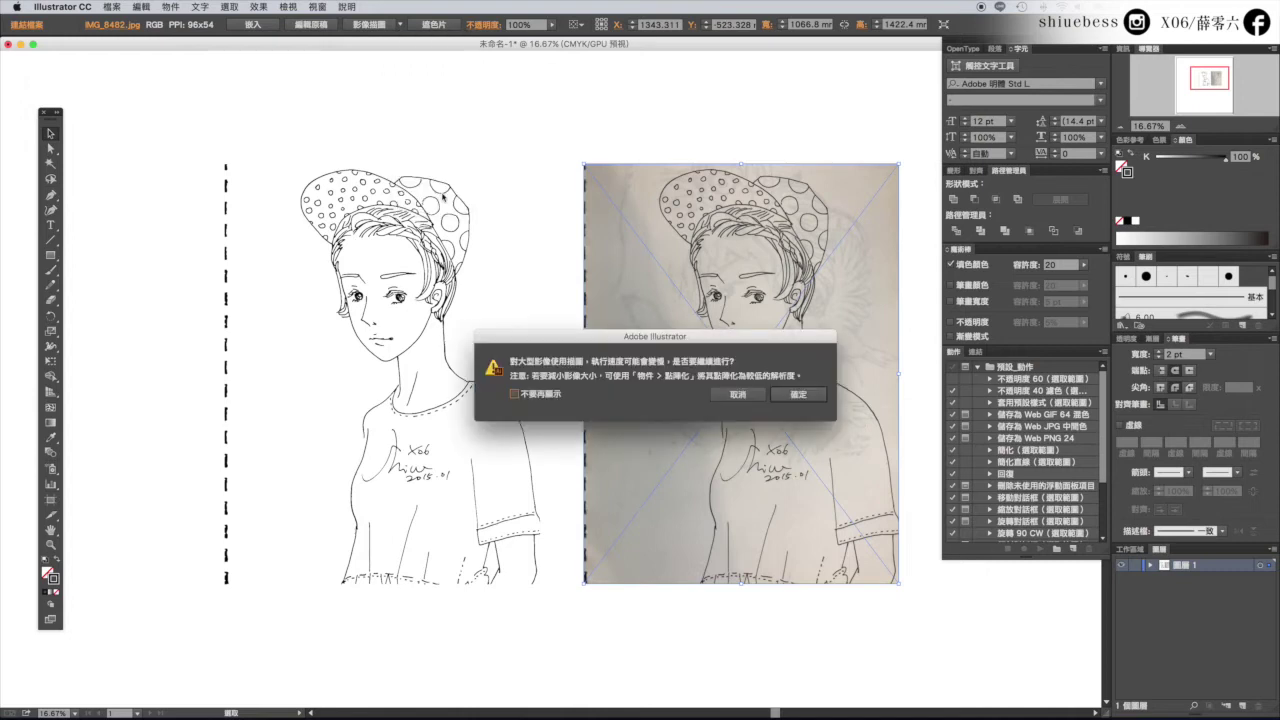
pyautogui.click(801, 398)
pyautogui.click(801, 398)
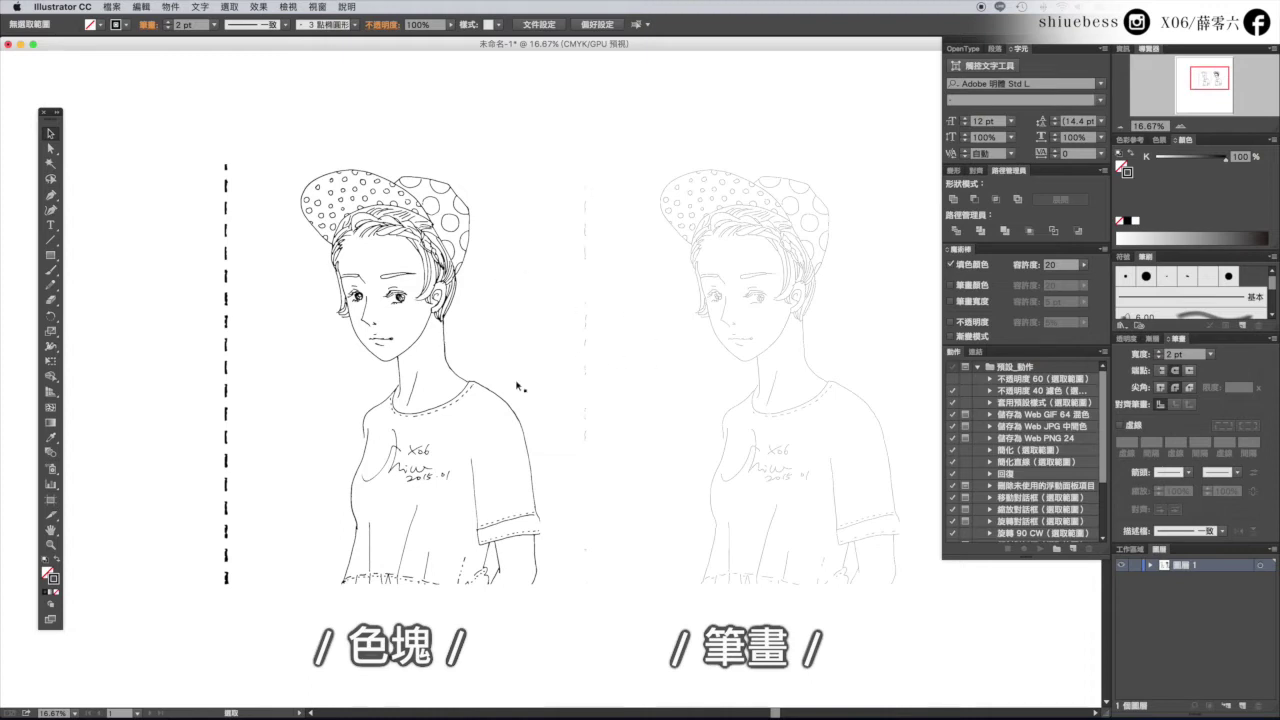
pyautogui.click(530, 215)
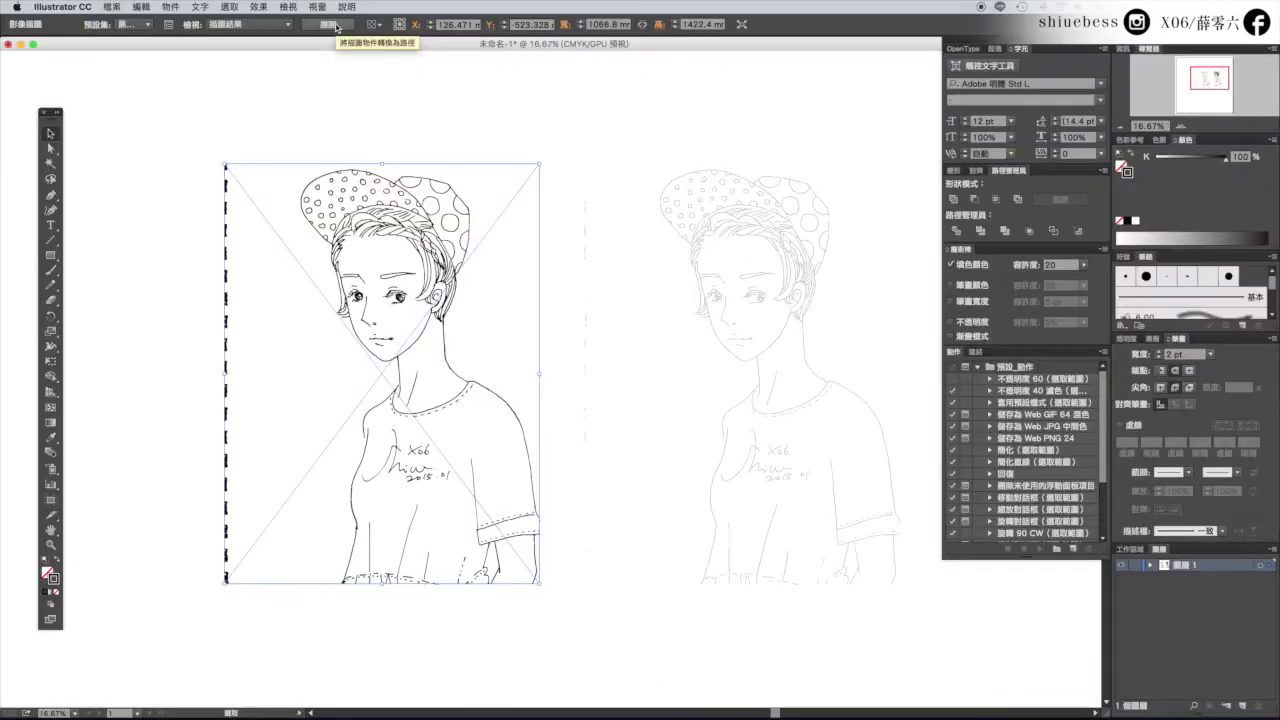
# - Expand both traced drawings into paths, then zoom in and inspect their fill and stroke
pyautogui.click(735, 110)
pyautogui.click(760, 302)
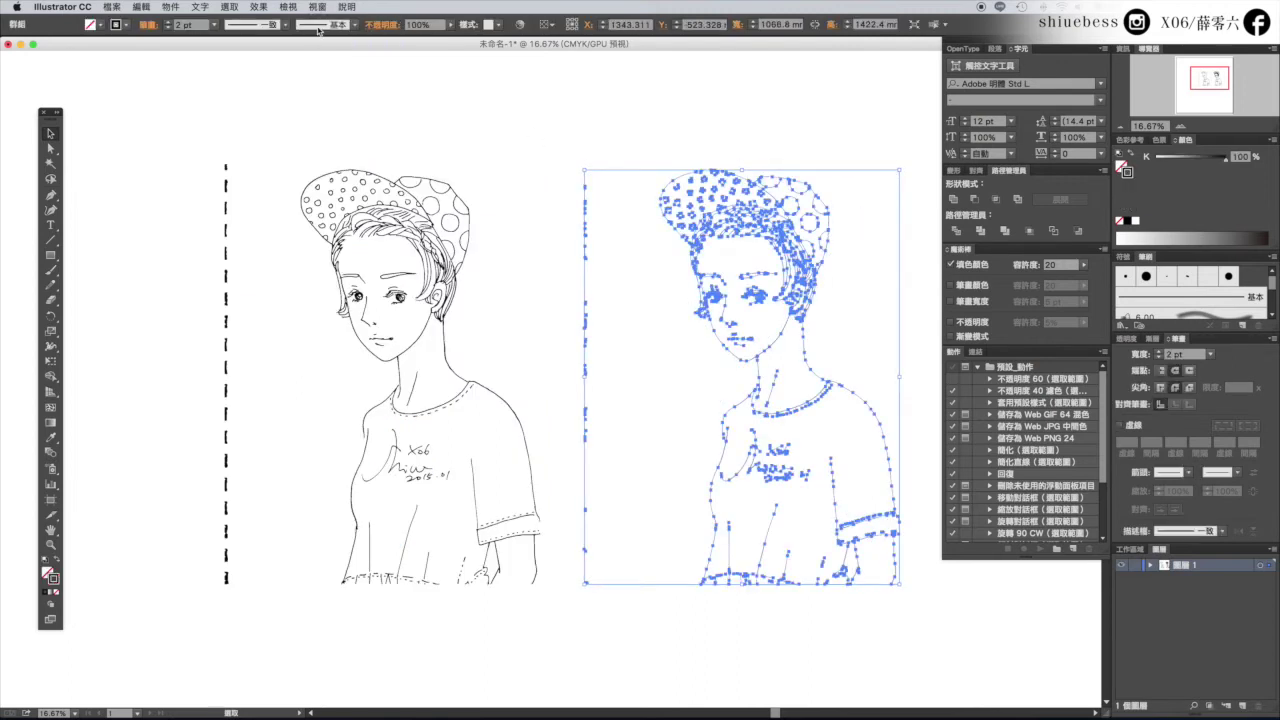
pyautogui.hotkey('ctrl', '=')
pyautogui.moveTo(263, 229); pyautogui.dragTo(457, 240)
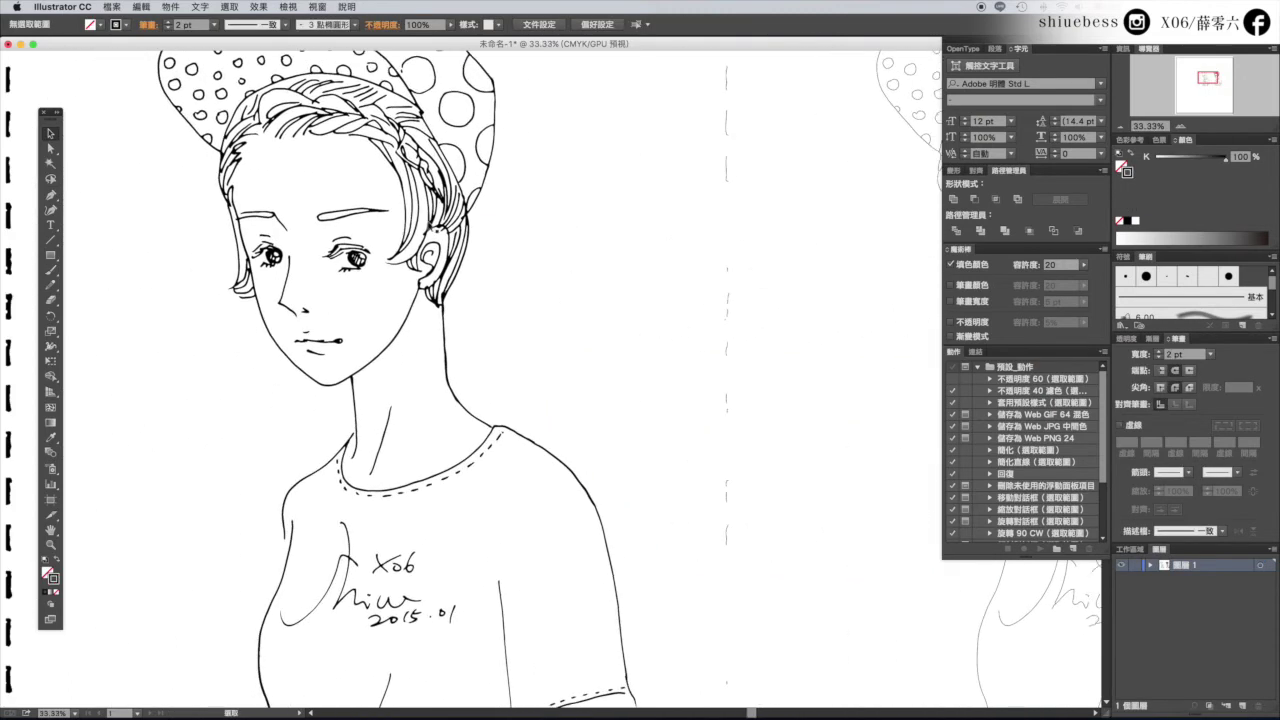
pyautogui.click(428, 226)
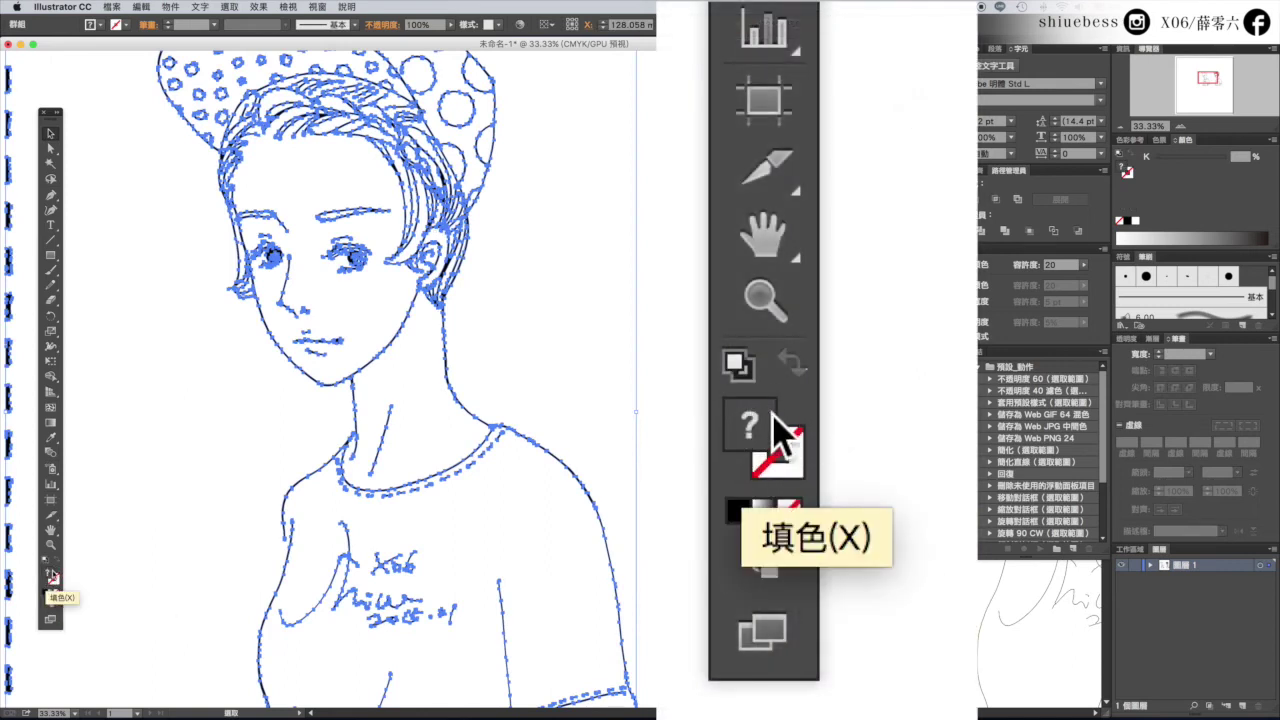
pyautogui.click(745, 325)
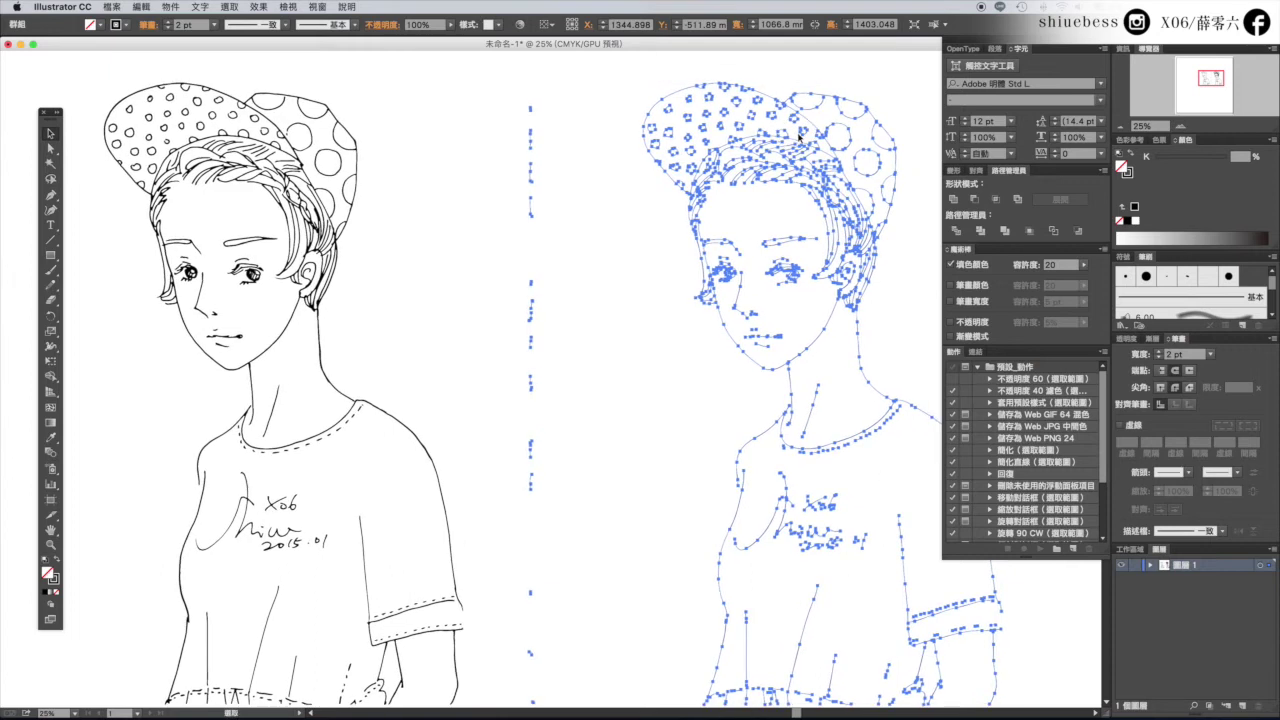
pyautogui.hotkey('ctrl', 'shift', 'b')
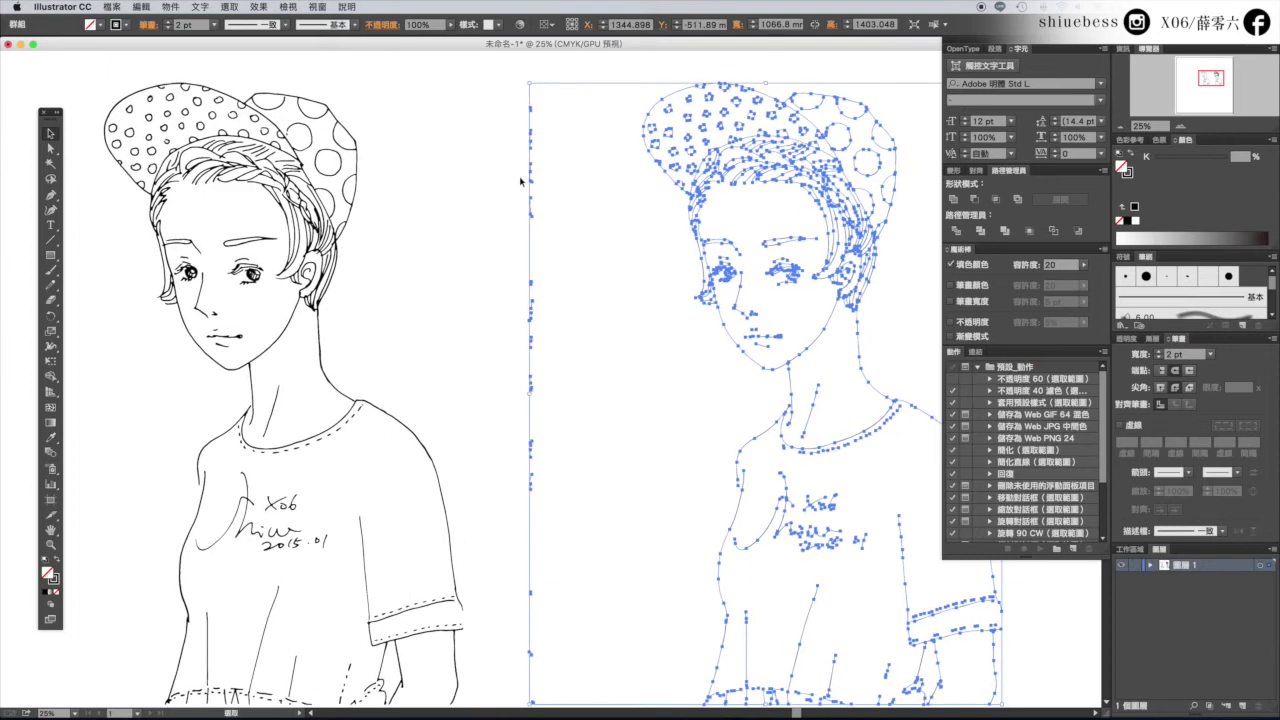
# - Set the right drawing's stroke weight to 9 pt
pyautogui.click(832, 70)
pyautogui.click(1210, 354)
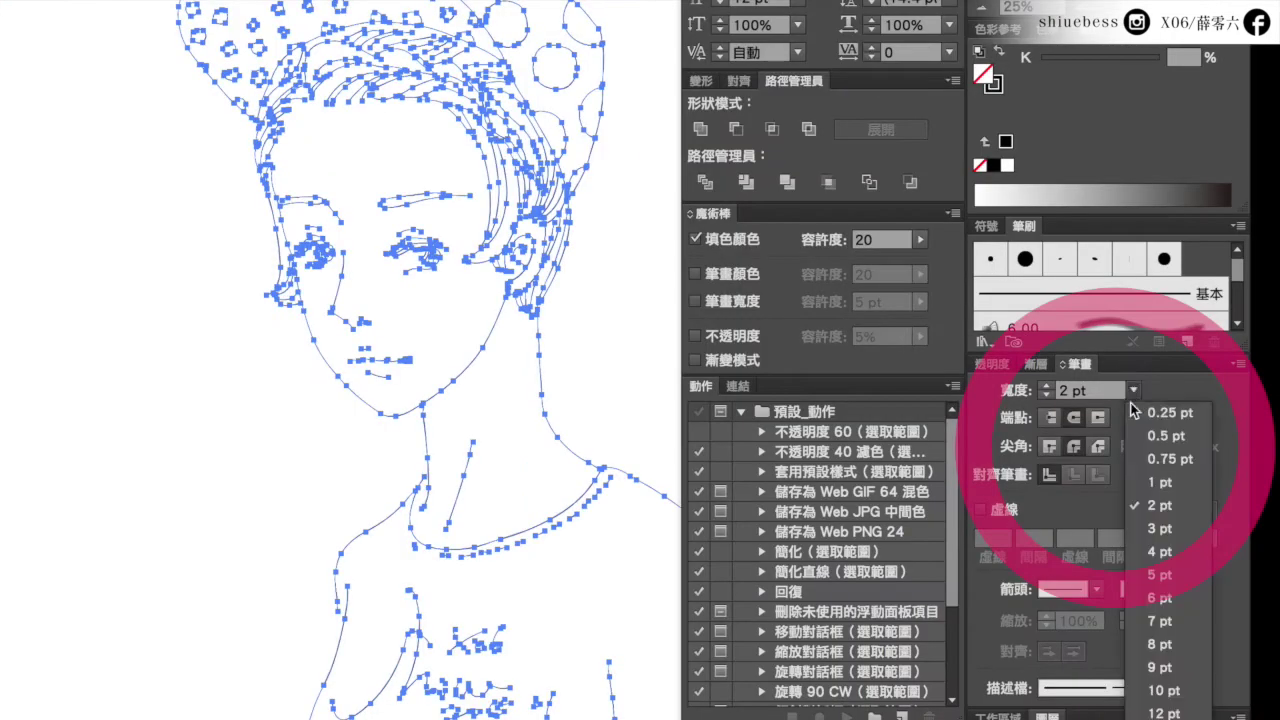
pyautogui.click(1163, 668)
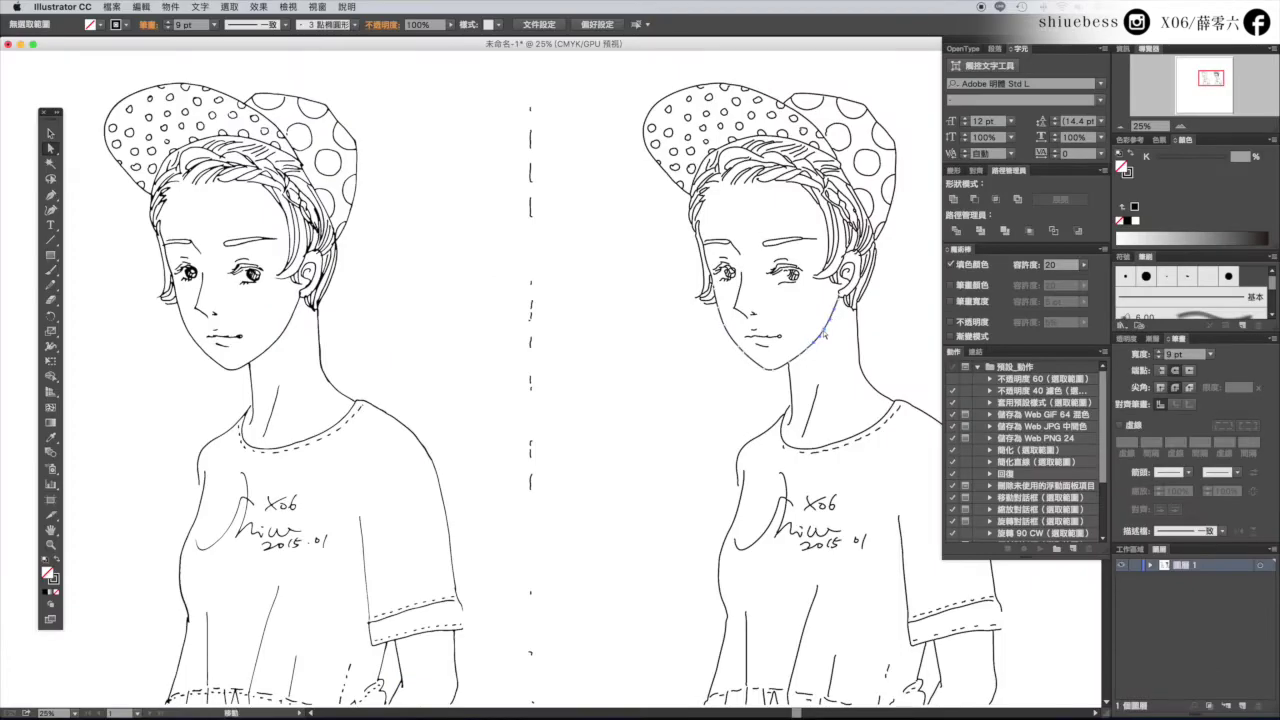
# - Apply a thicker round brush from the Brushes panel to the right drawing's jaw outline
pyautogui.click(824, 336)
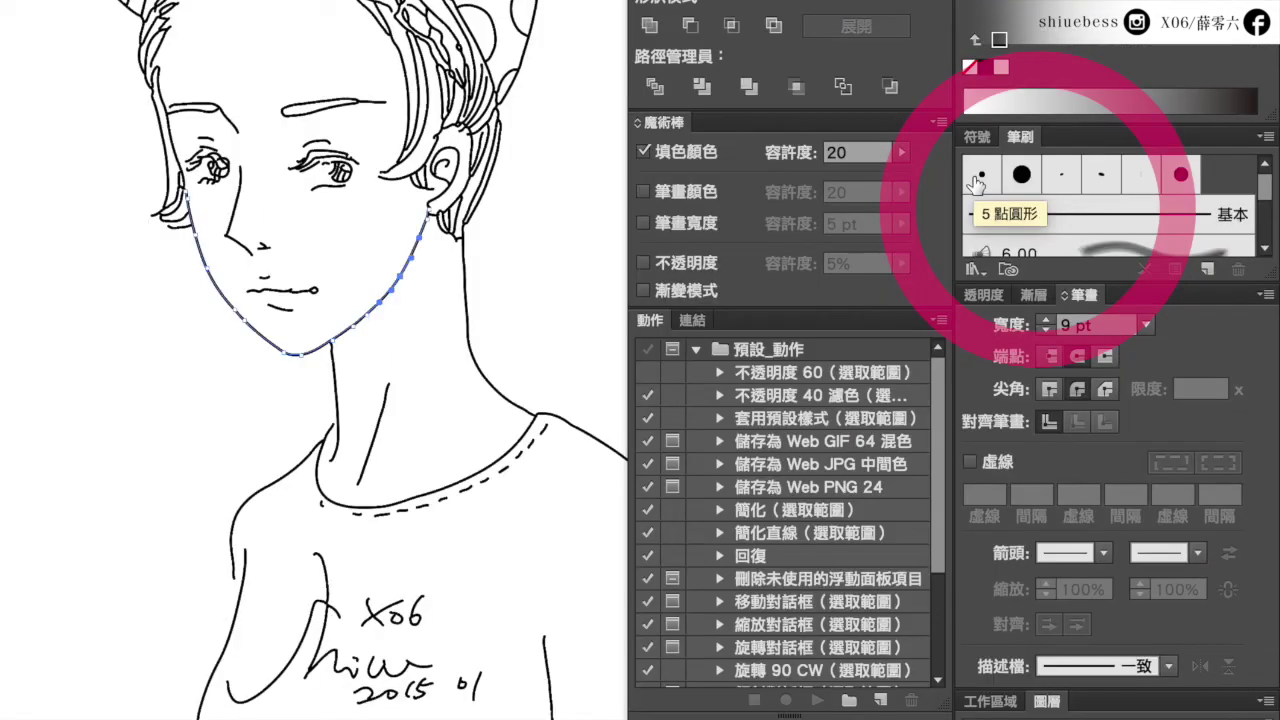
pyautogui.click(978, 180)
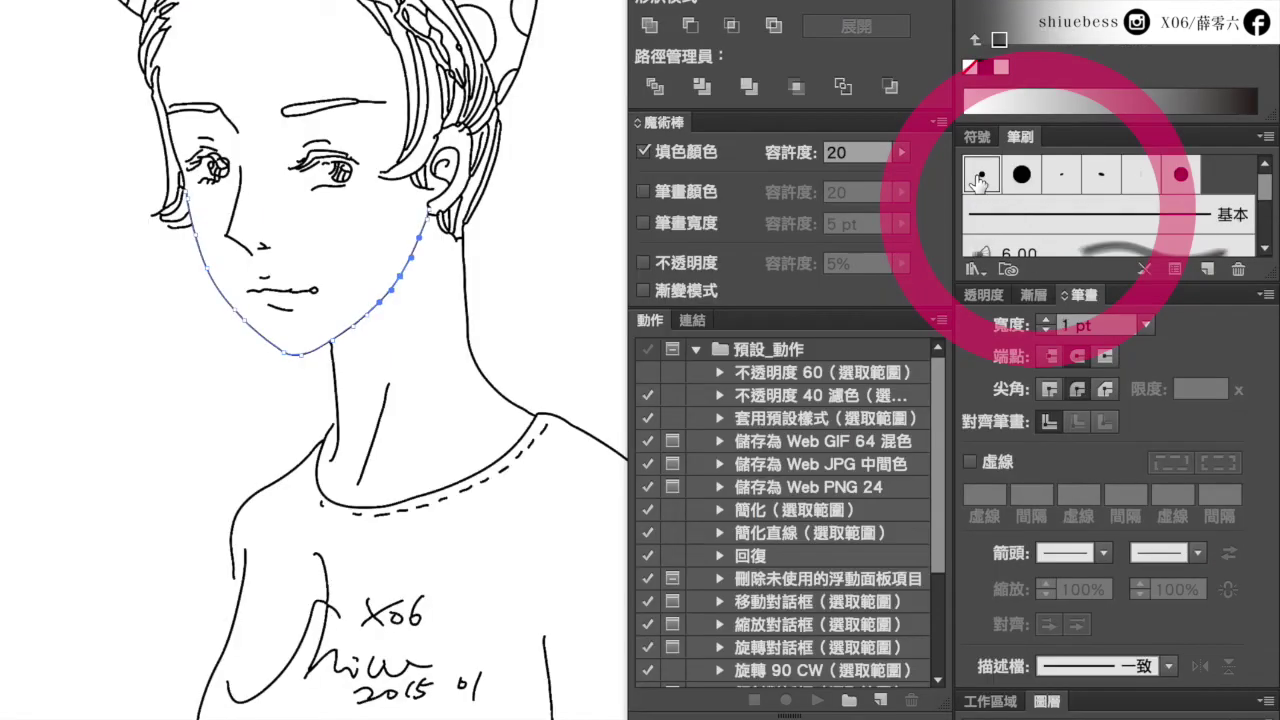
pyautogui.click(1181, 174)
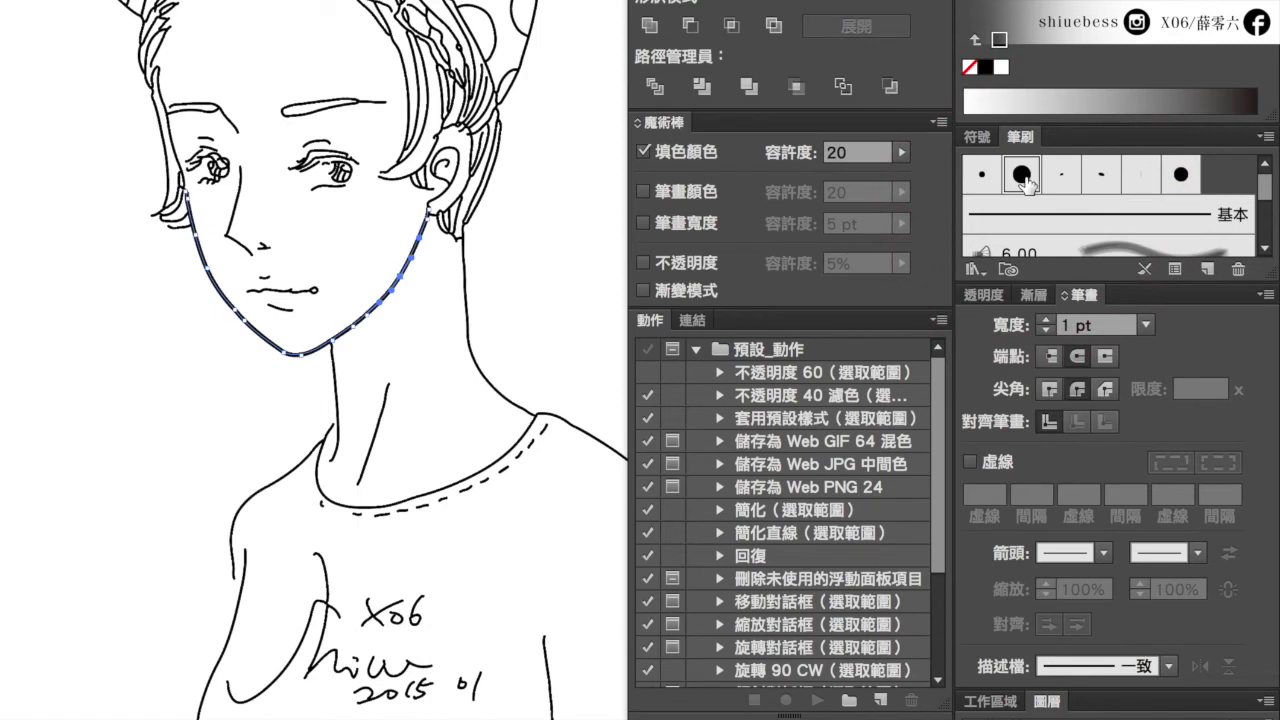
pyautogui.click(1021, 174)
pyautogui.hotkey('ctrl', 'shift', 'a')
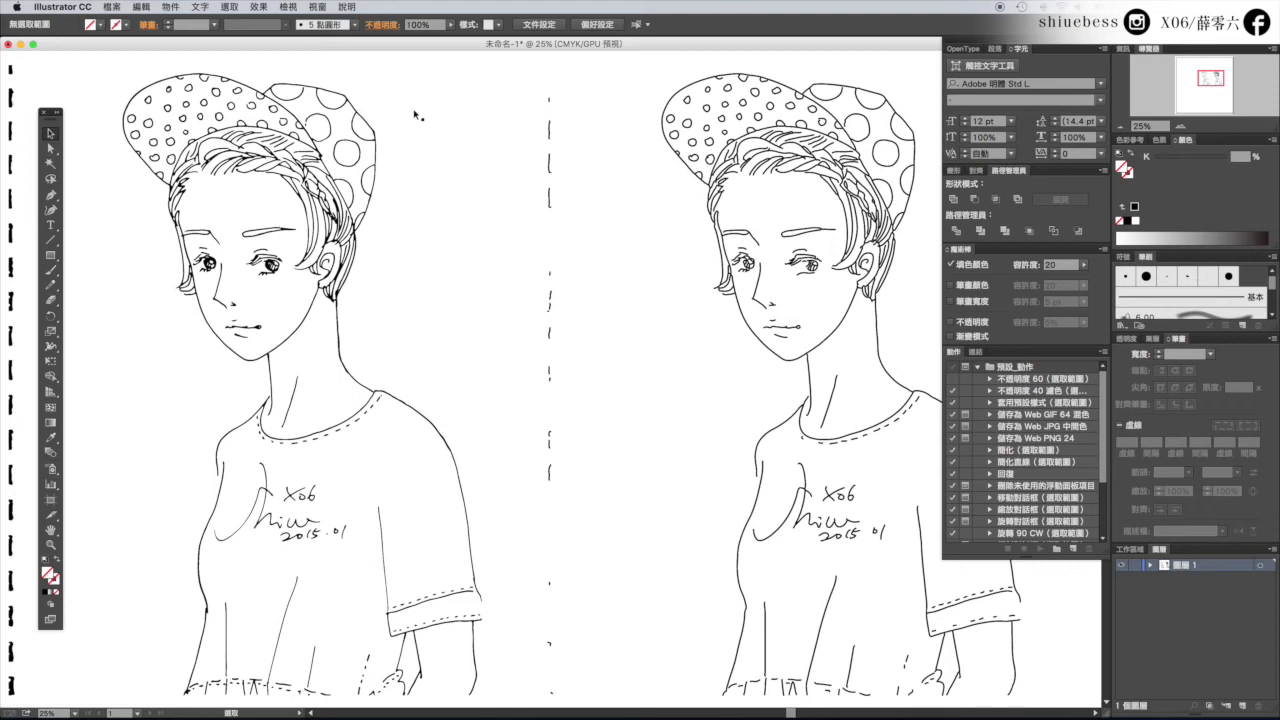
# - Fill one large polka dot on the left drawing's cap with roughly 63% K grey
pyautogui.click(50, 148)
pyautogui.click(358, 150)
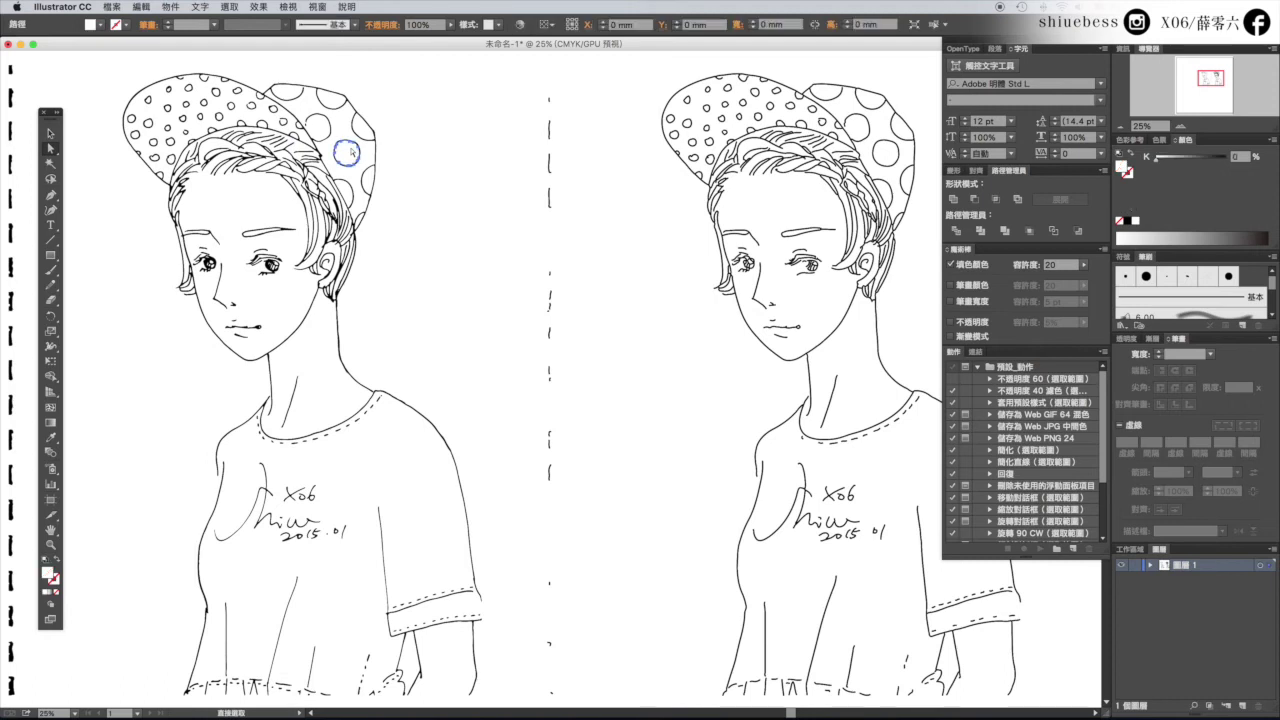
pyautogui.click(1197, 234)
pyautogui.click(1216, 232)
pyautogui.click(886, 156)
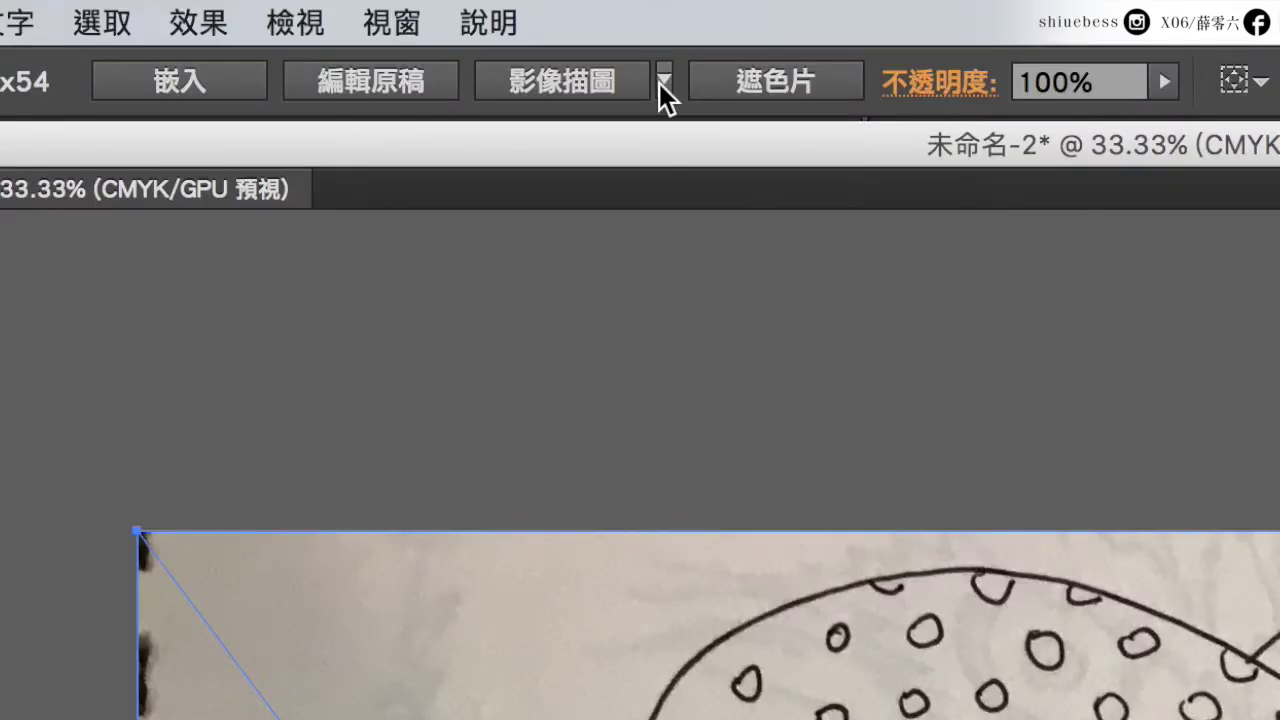
# - Show the Image Trace preset list for the sketch photo in document 未命名-2
pyautogui.click(663, 80)
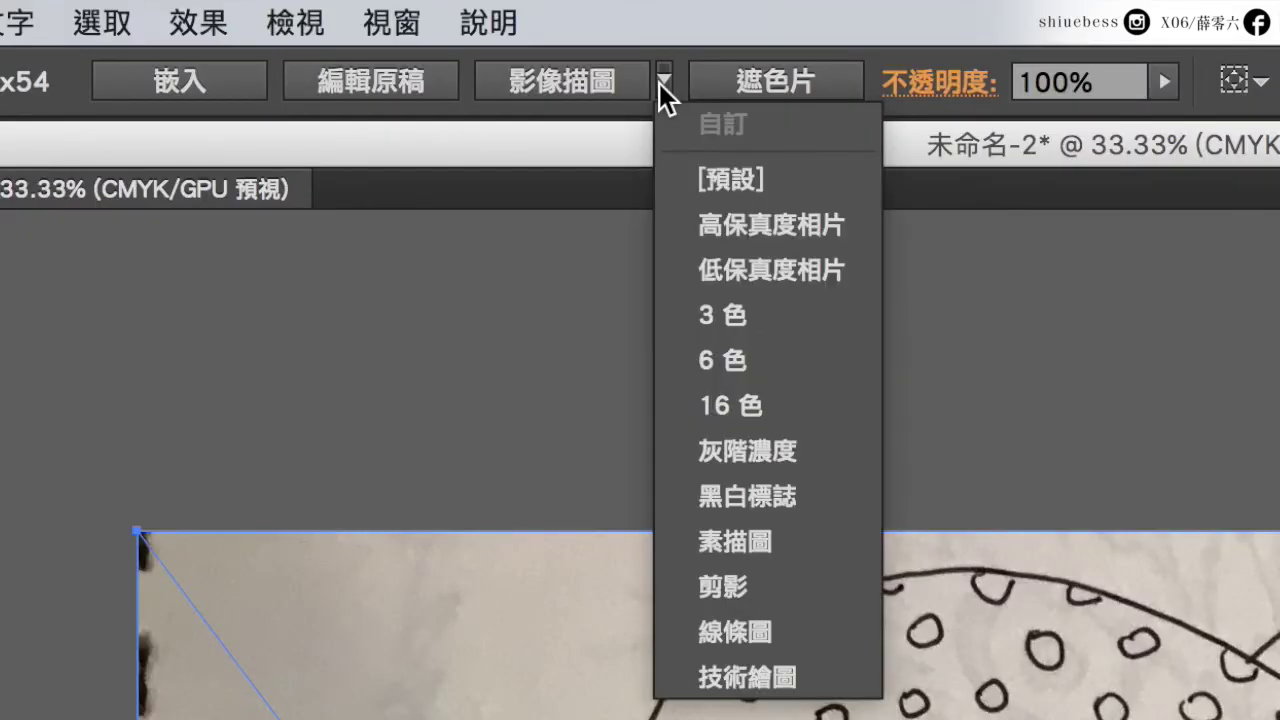